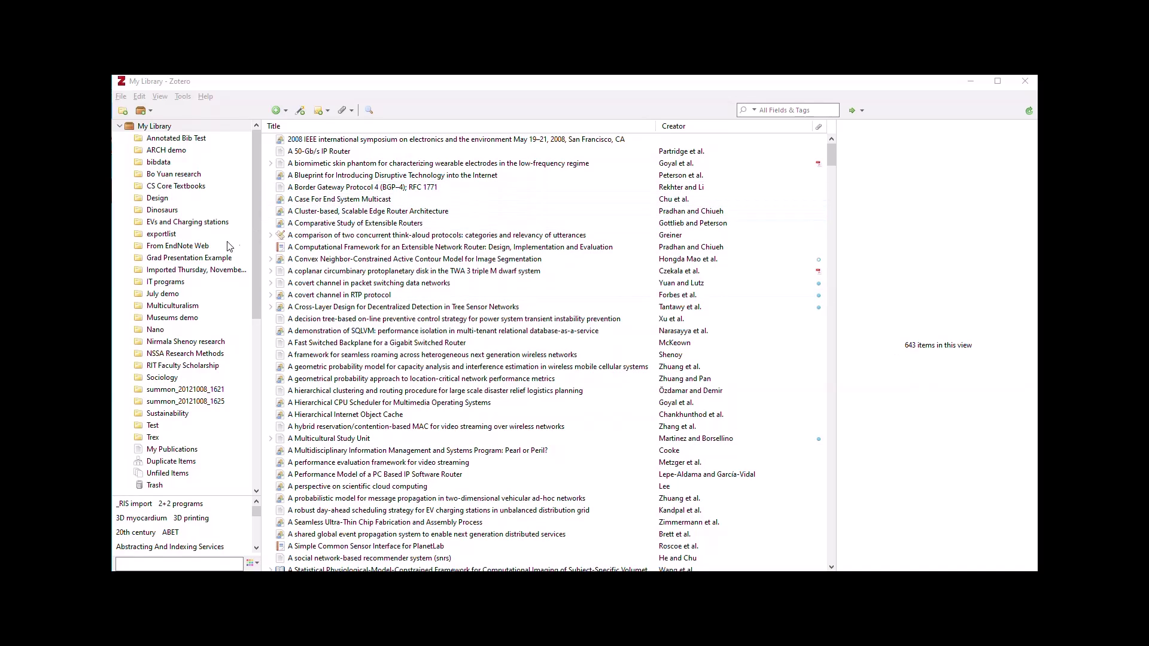
Open the skin phantom article's PDF from Grad Presentation Example and bring up highlight colours.
left_click(204, 262)
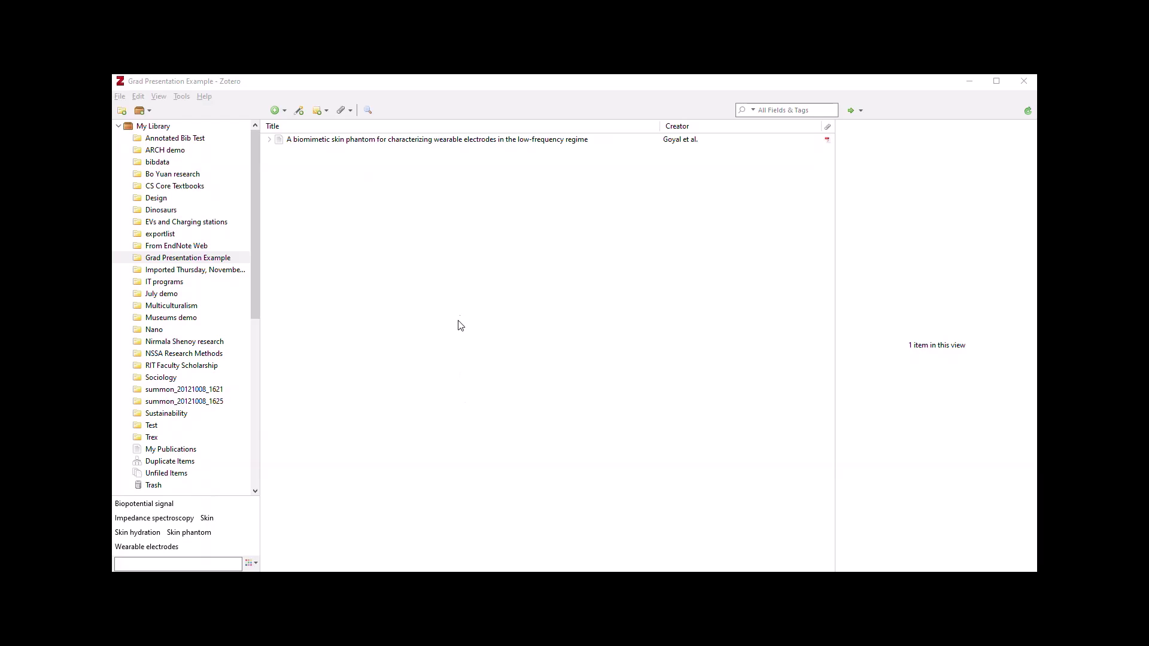
left_click(358, 141)
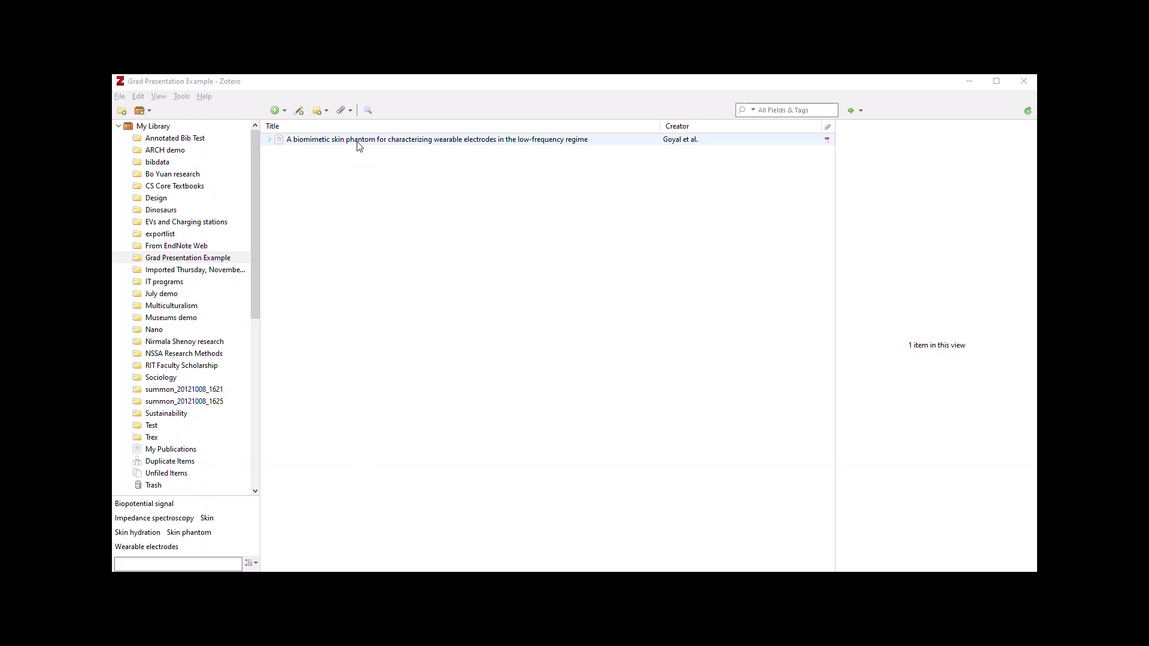
double_click(358, 142)
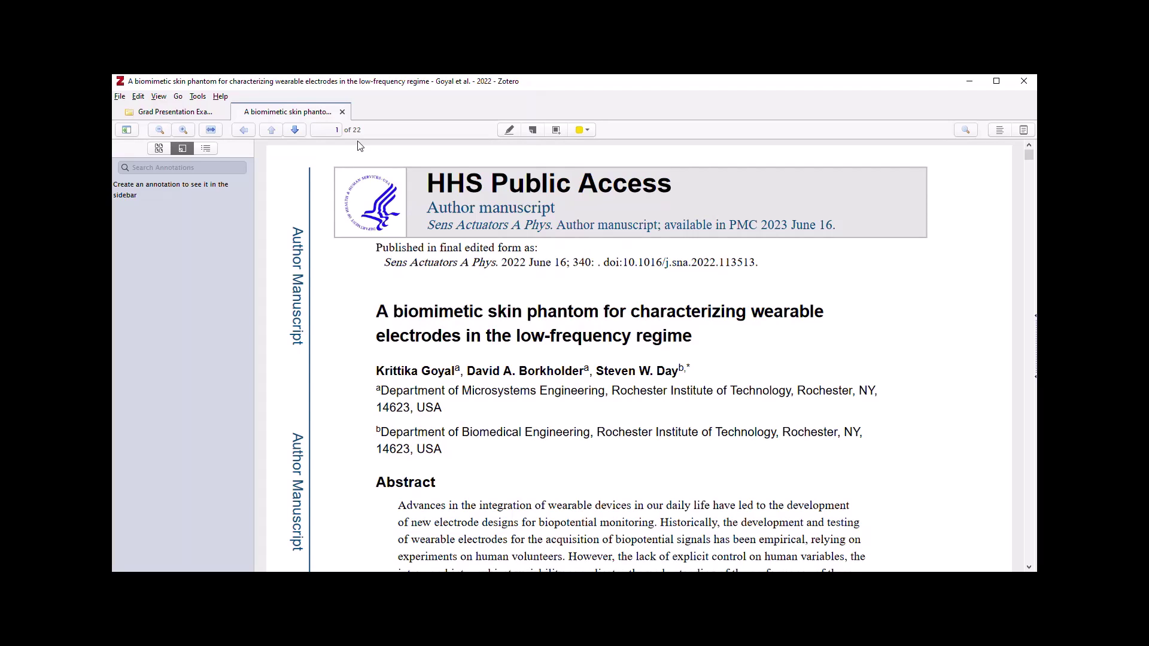
left_click(512, 130)
left_click(589, 130)
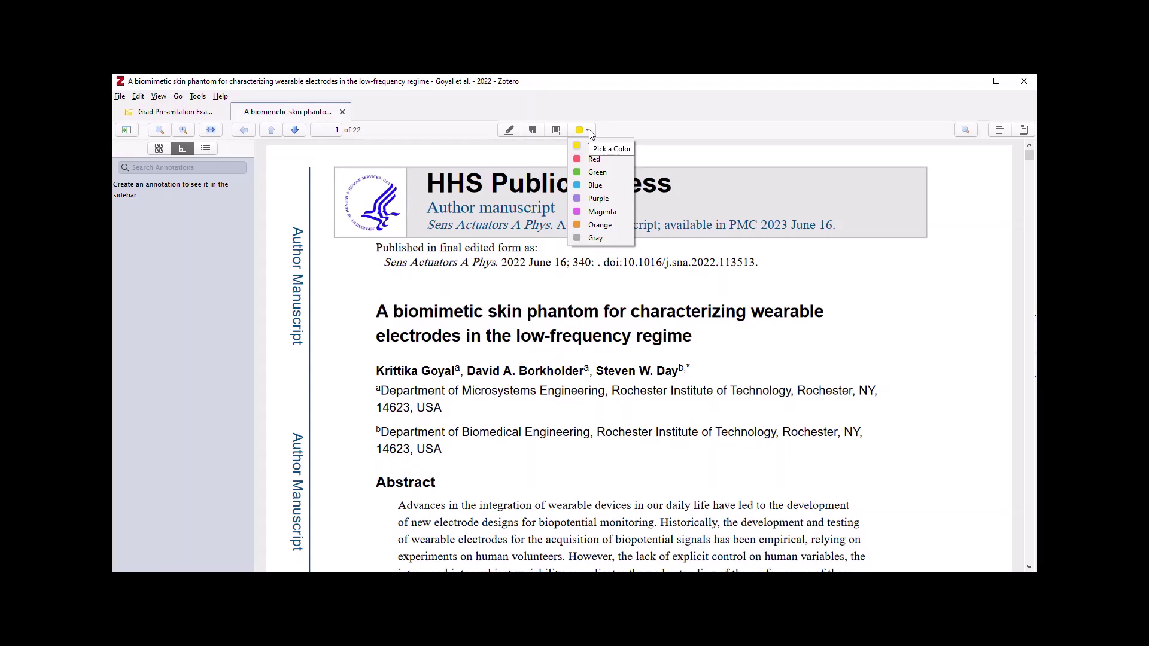
Highlight the Abstract's 'Herein…' phantom-mimicking sentence in yellow.
left_click(509, 130)
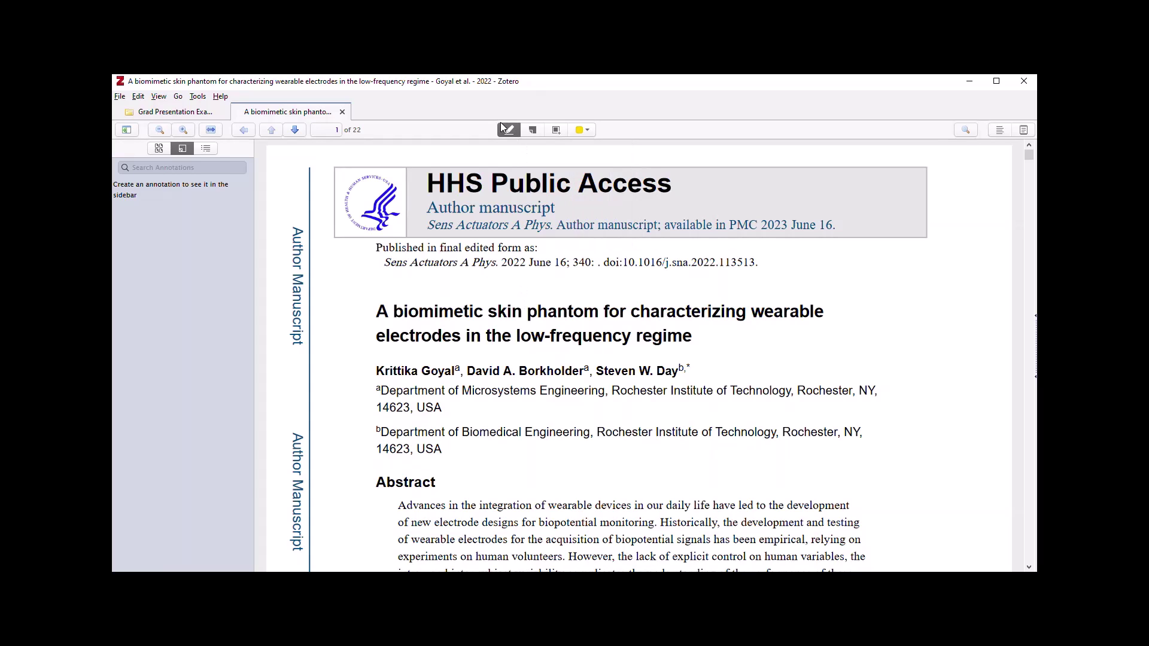
scroll(463, 330, "down", 5)
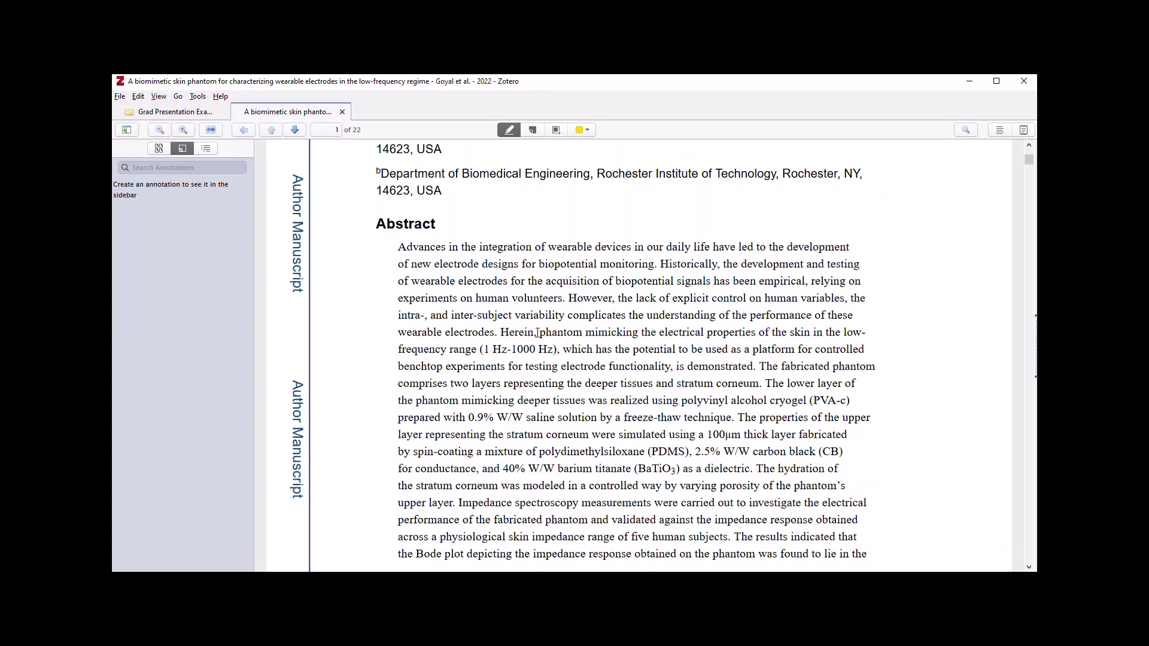
left_click_drag(502, 332, 565, 359)
scroll(677, 346, "up", 1)
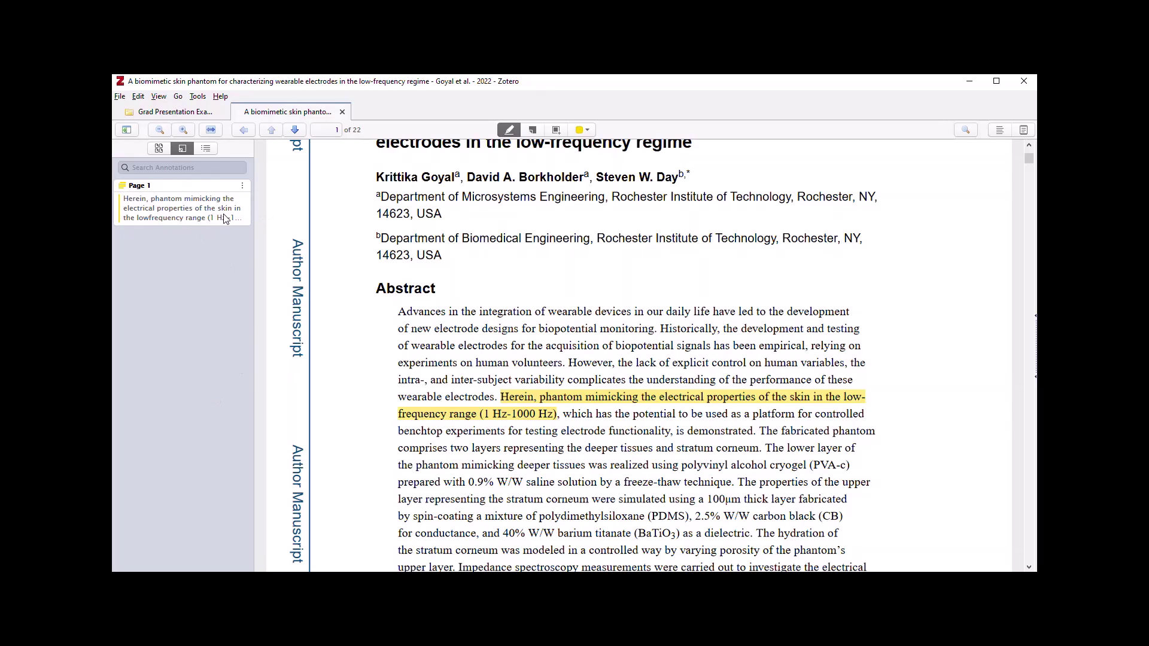
scroll(389, 311, "up", 3)
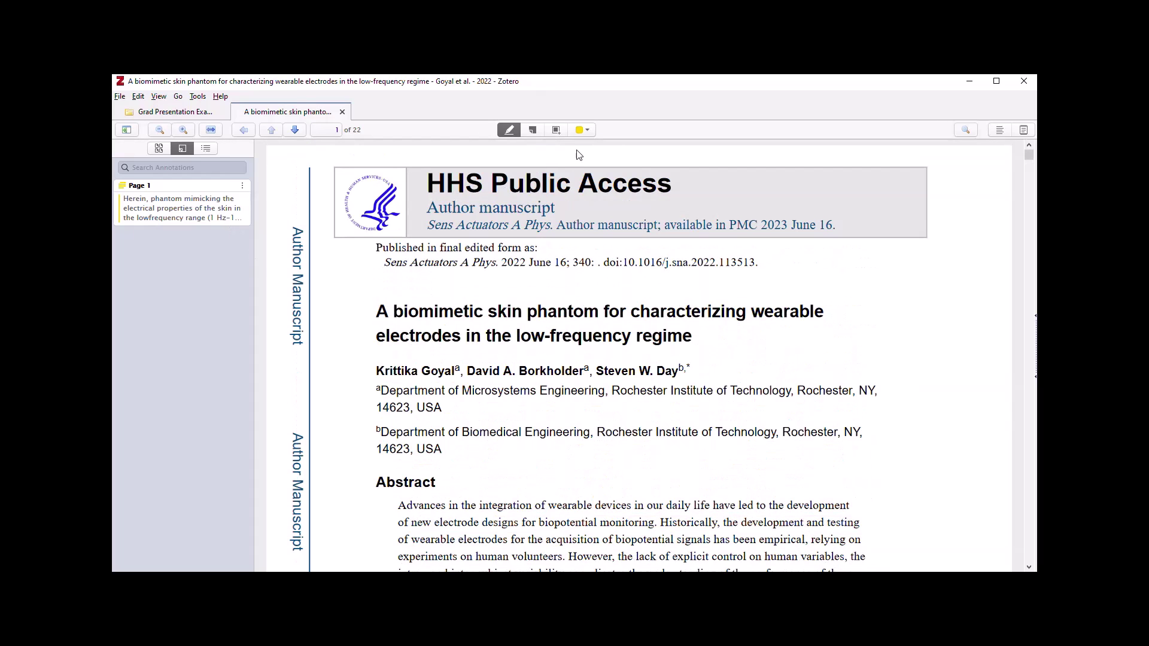
Switch to blue and highlight the stratum corneum hydration sentence.
left_click(585, 131)
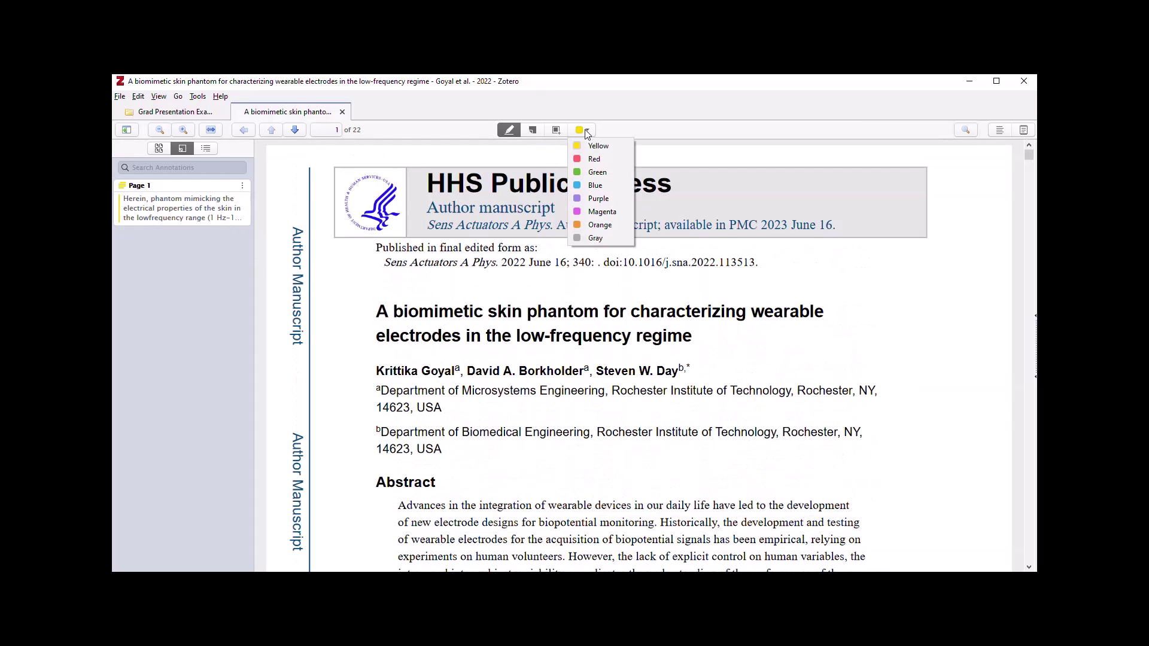
left_click(596, 185)
scroll(718, 340, "down", 5)
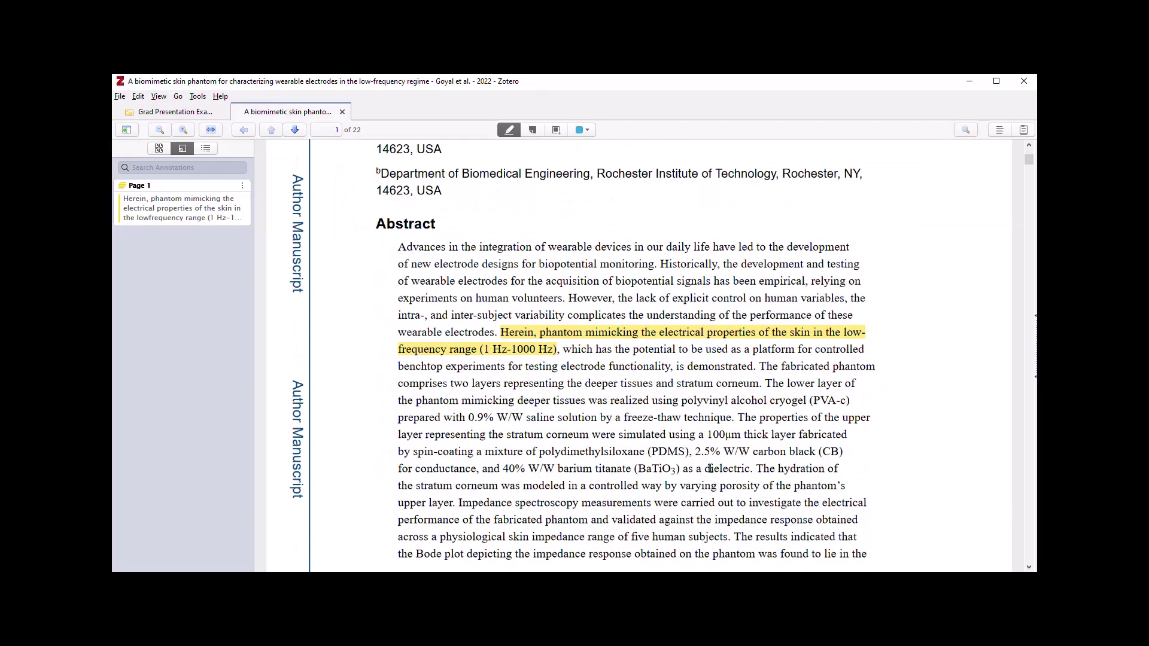
mouse_move(756, 469)
left_mouse_down()
mouse_move(768, 470)
mouse_move(766, 495)
mouse_move(804, 498)
mouse_move(643, 521)
mouse_move(426, 502)
mouse_move(458, 502)
left_mouse_up()
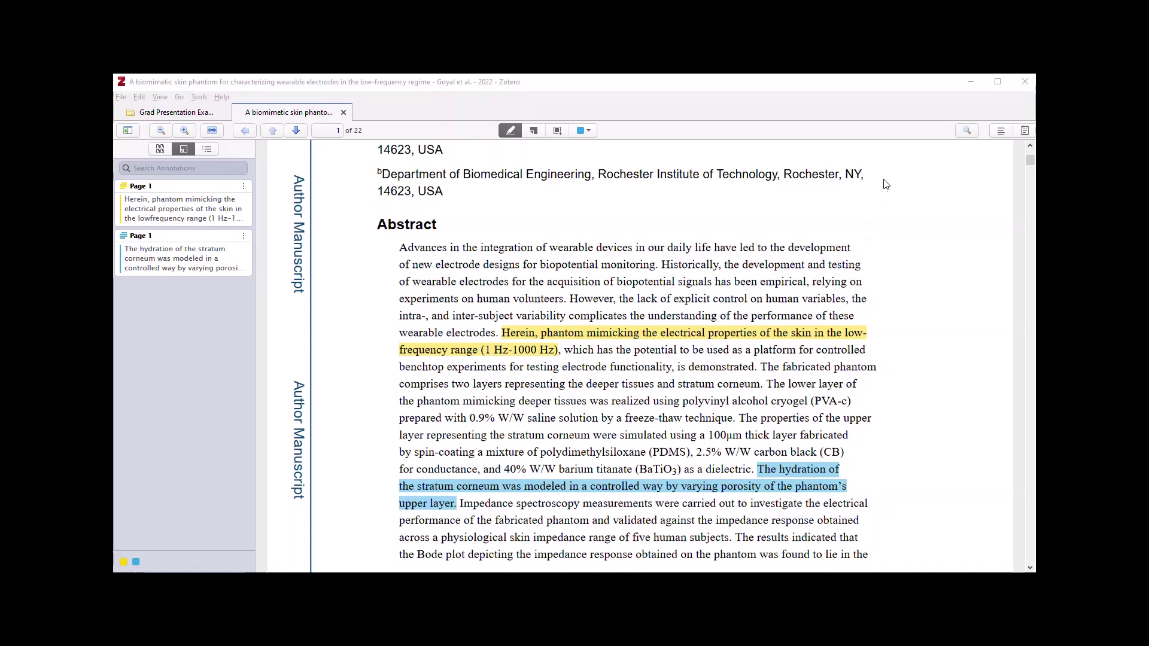
Search the article for 'skin', then return to the Grad Presentation Example collection tab.
left_click(967, 130)
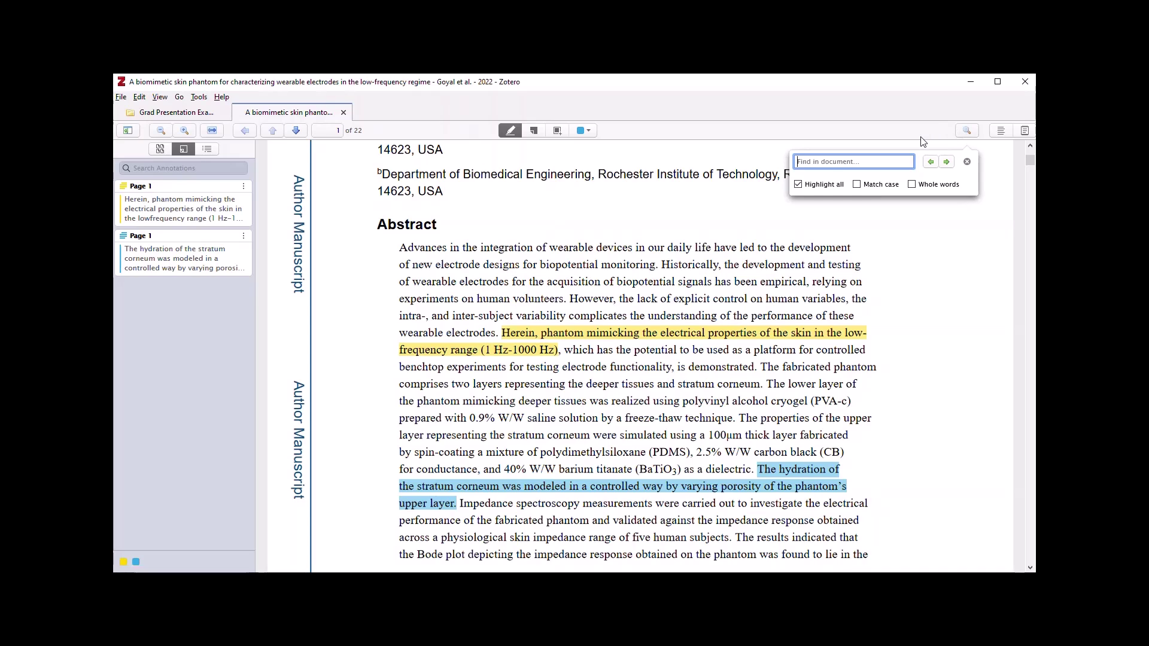
type("skin")
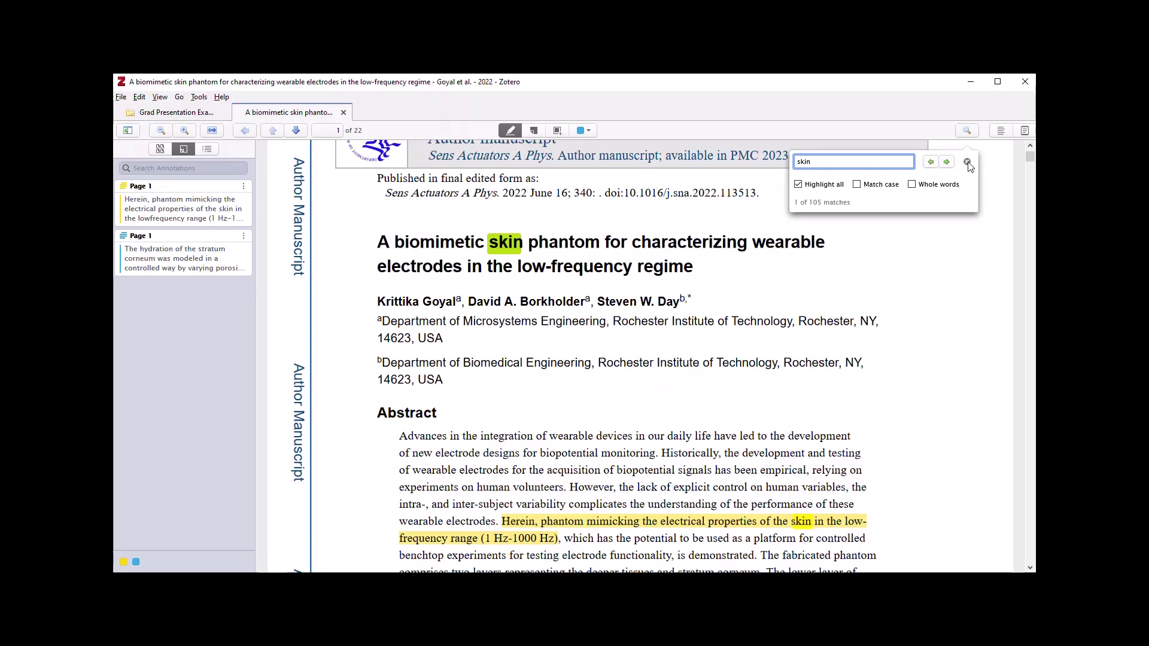
left_click(968, 162)
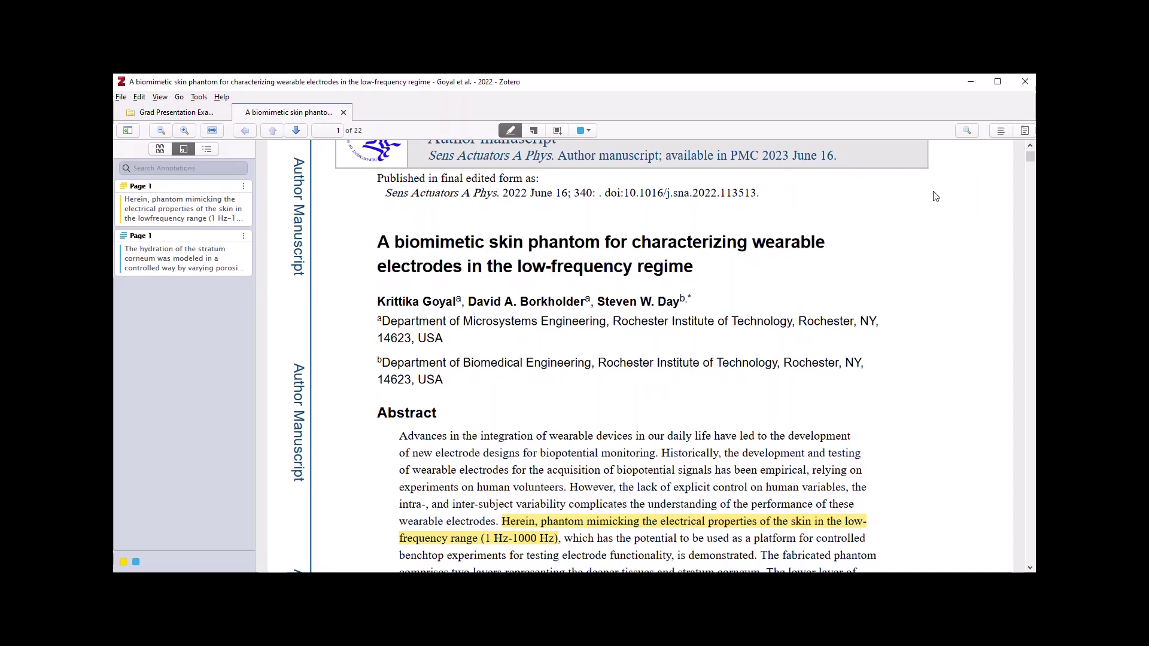
scroll(926, 179, "up", 1)
left_click(180, 114)
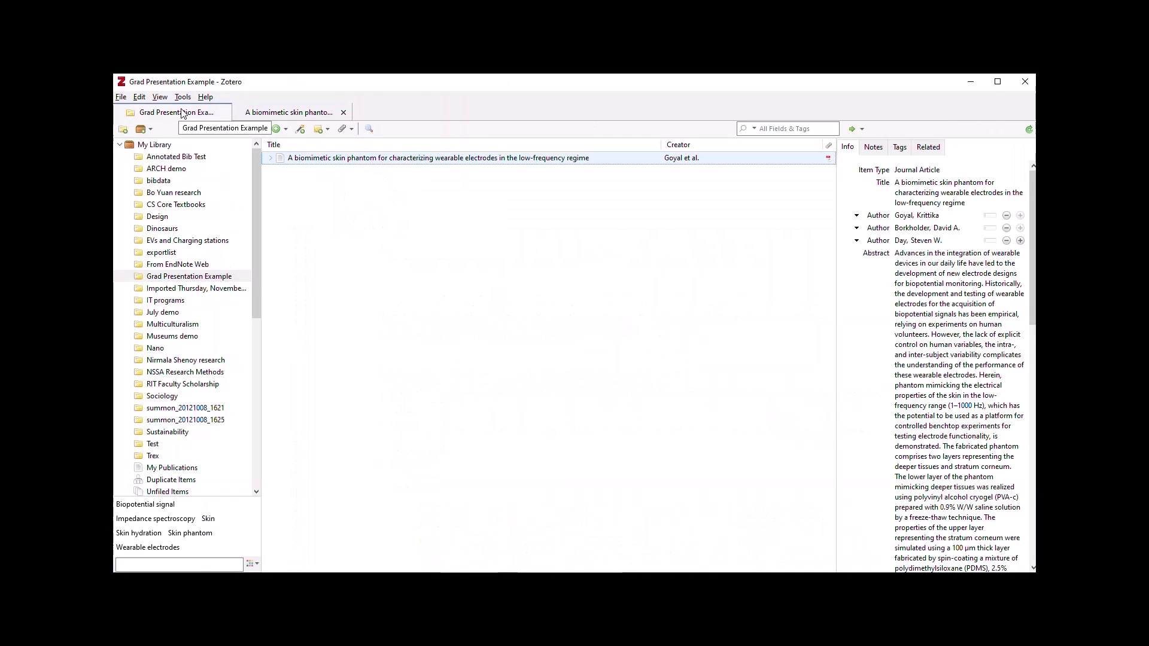
Create a note quoting both highlights using Add Note from Annotations on the article.
right_click(602, 161)
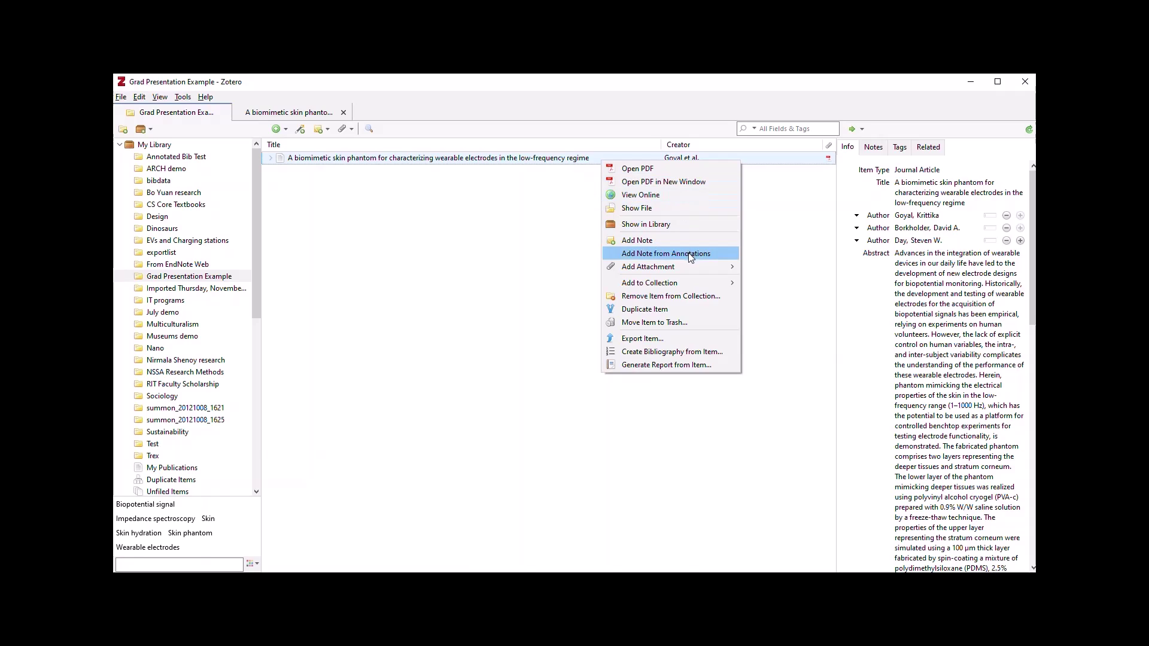
left_click(704, 260)
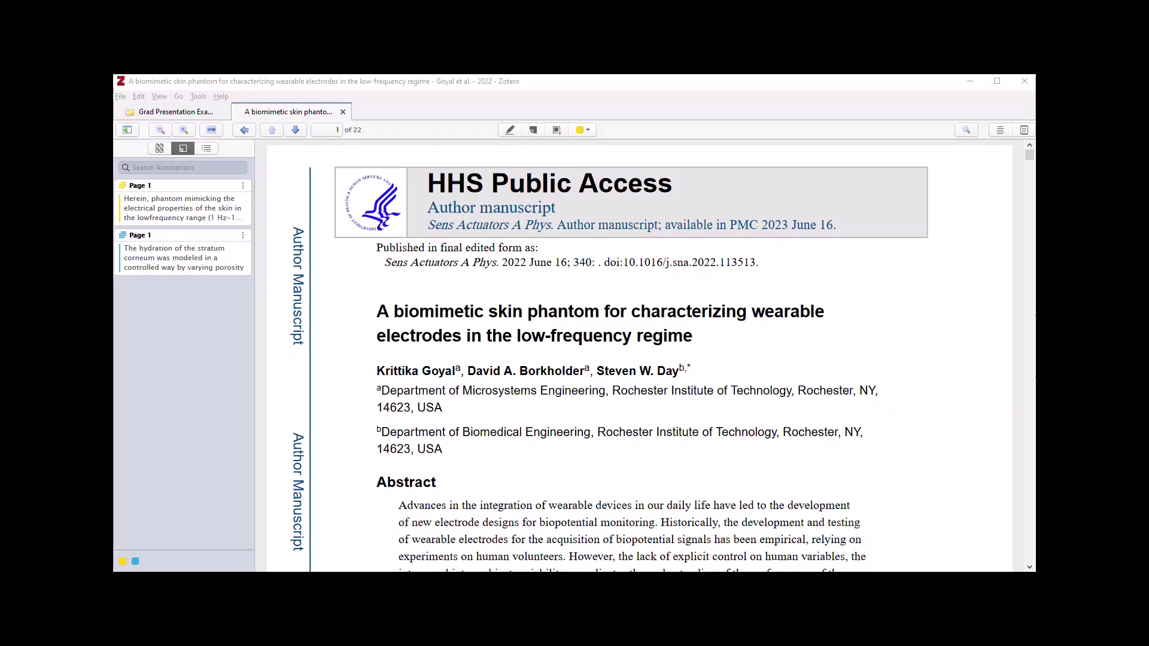
Add the comment 'This is interesting' to the yellow 1 Hz-1000 Hz highlight.
left_click(188, 218)
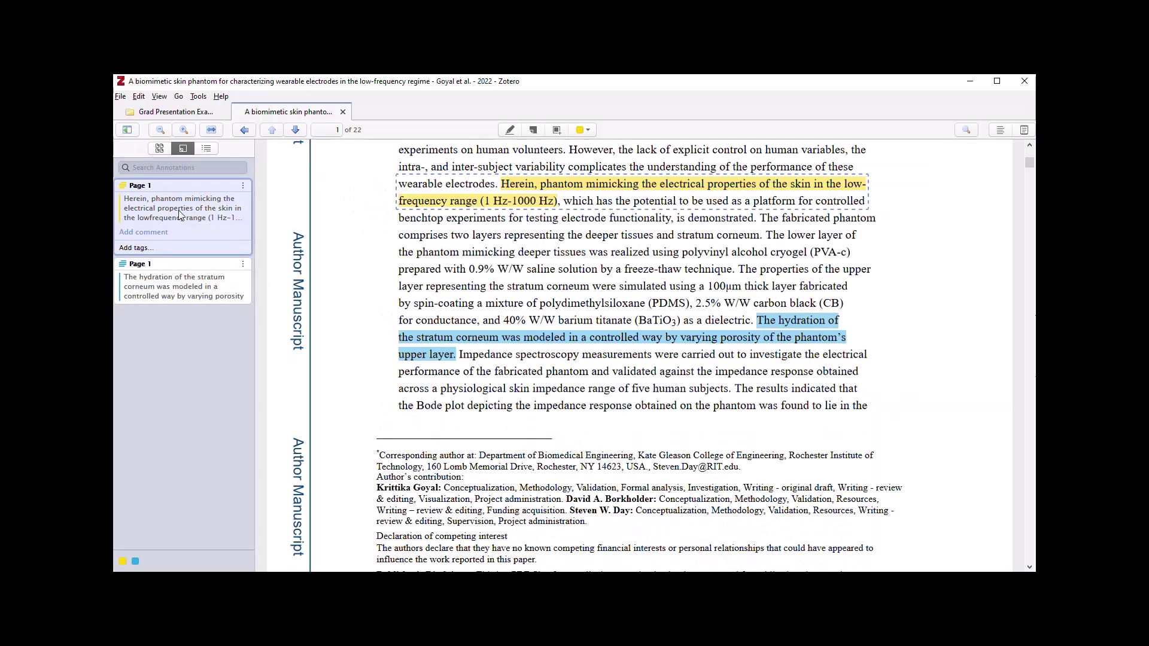
left_click(159, 232)
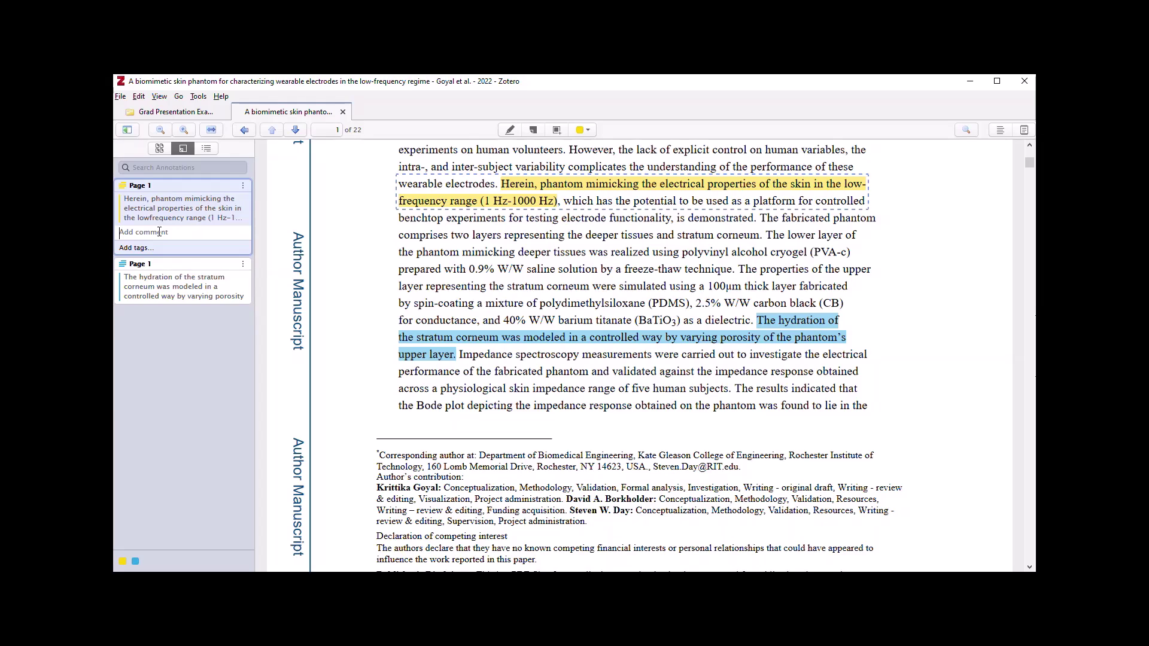
type("This is interesting")
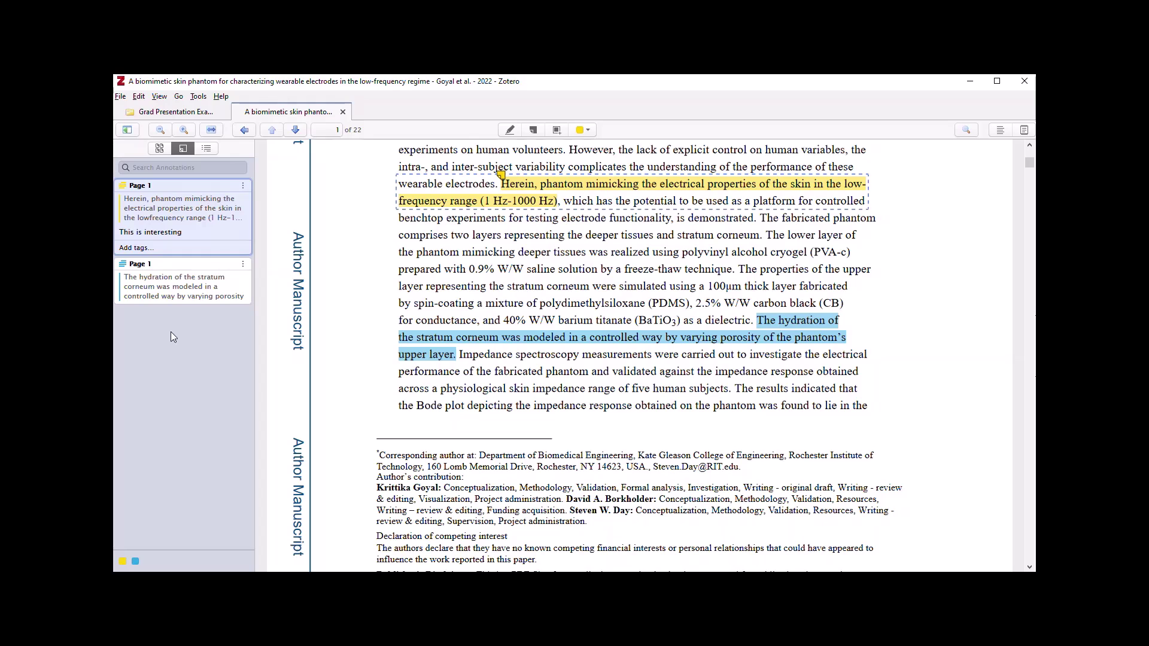
Place a sticky note reading 'Read this further' beside the Graphical Abstract on page 2.
scroll(539, 313, "up", 2)
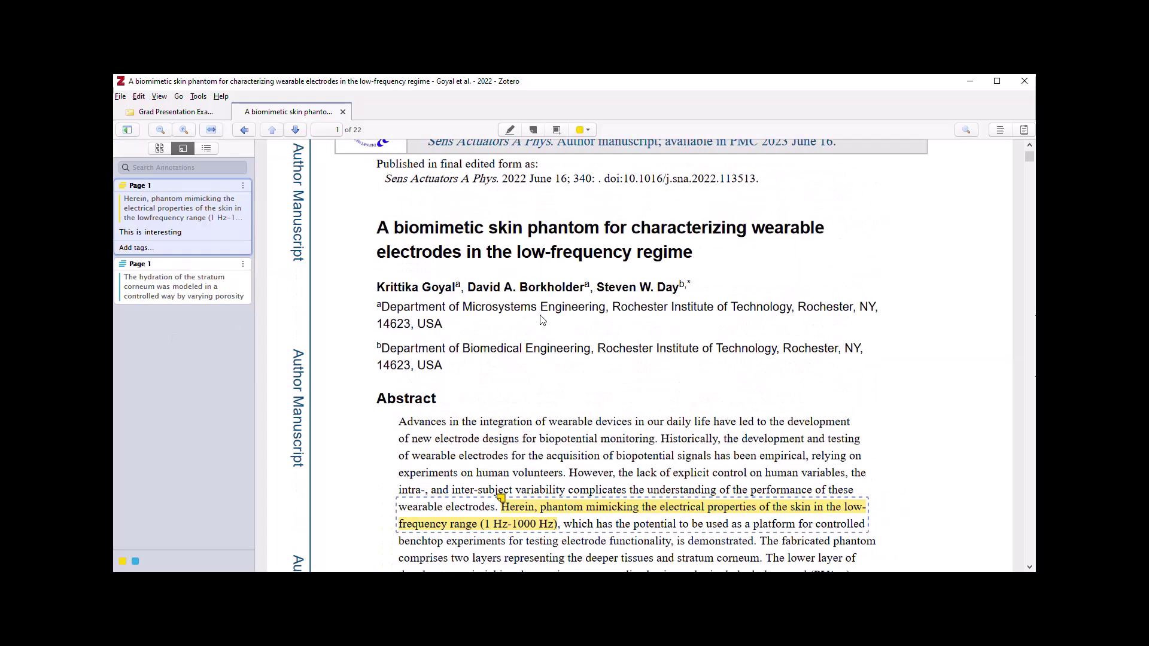
scroll(542, 320, "up", 2)
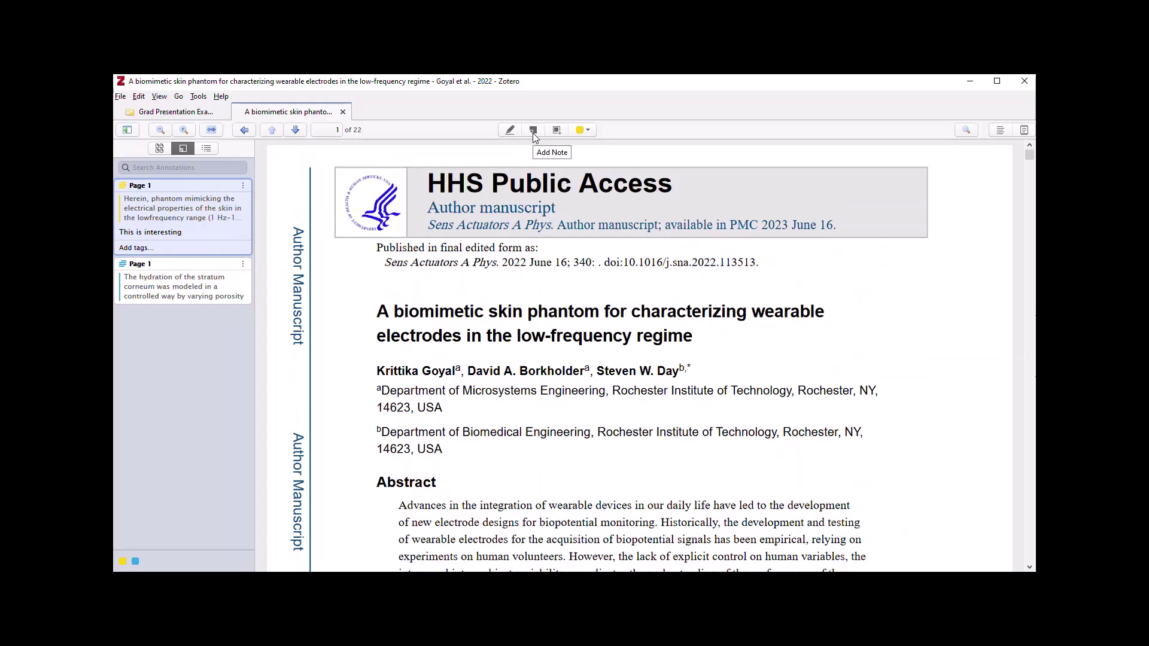
left_click(534, 131)
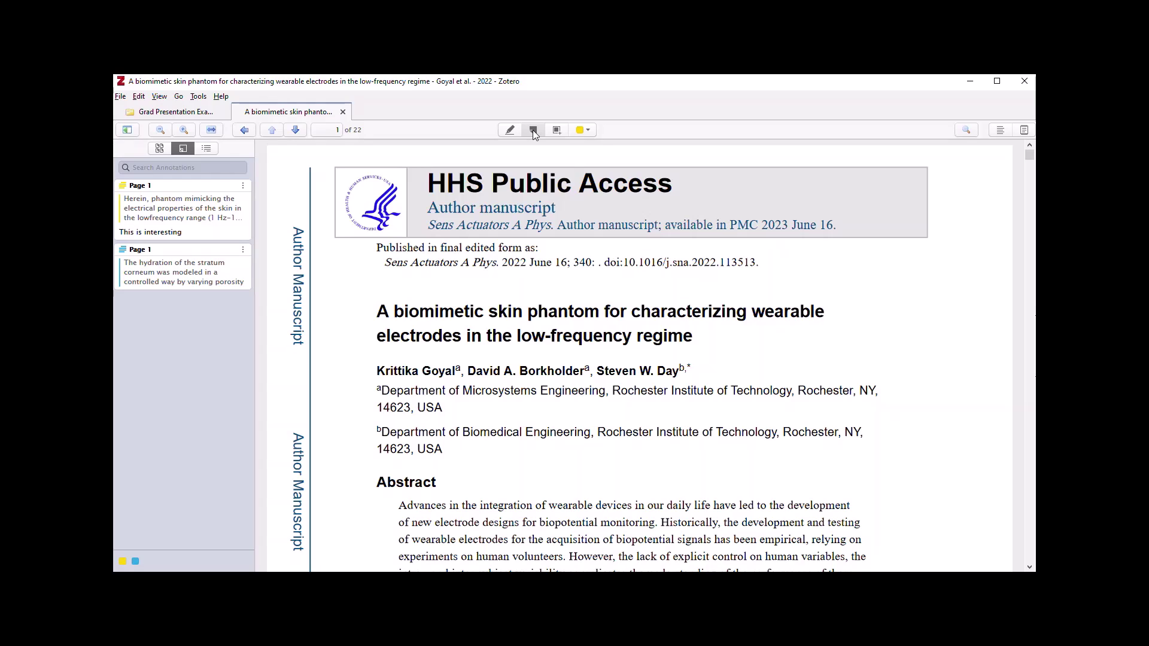
scroll(777, 455, "down", 3)
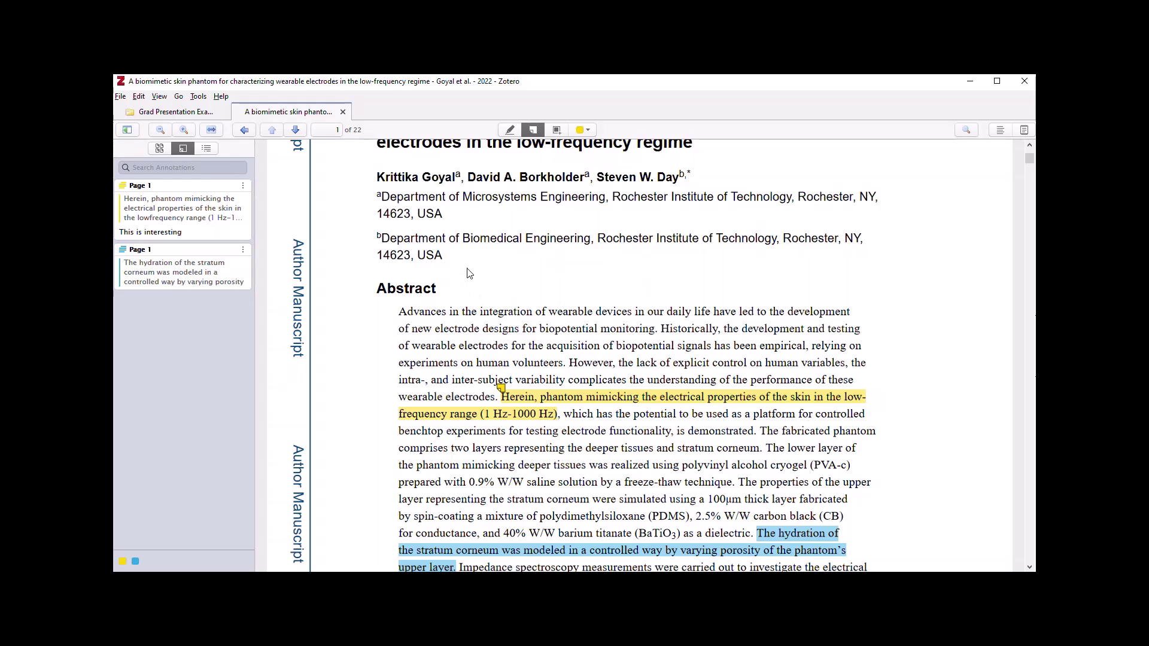
scroll(469, 273, "down", 15)
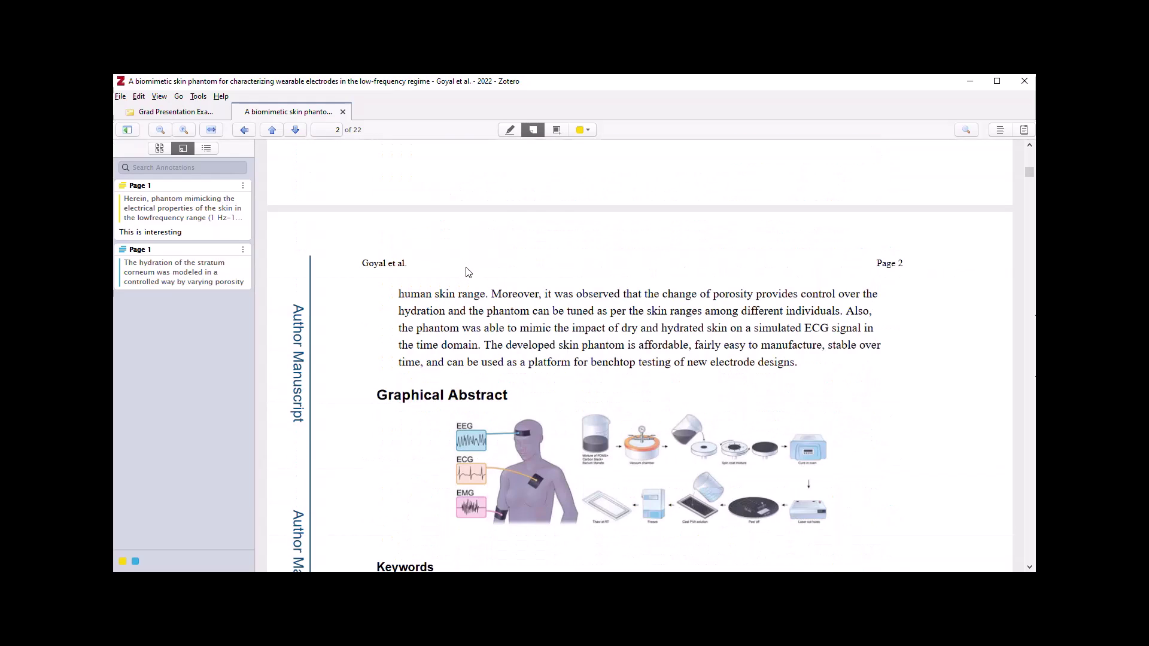
scroll(469, 273, "down", 2)
left_click(841, 338)
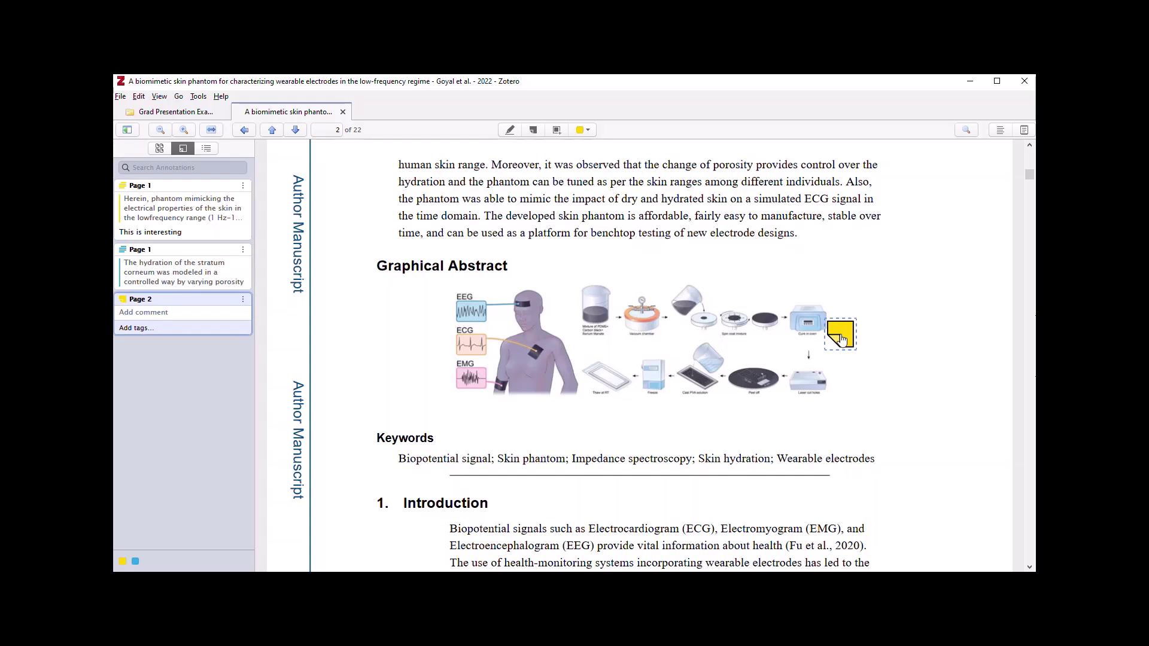
type("Read this further")
left_click(161, 379)
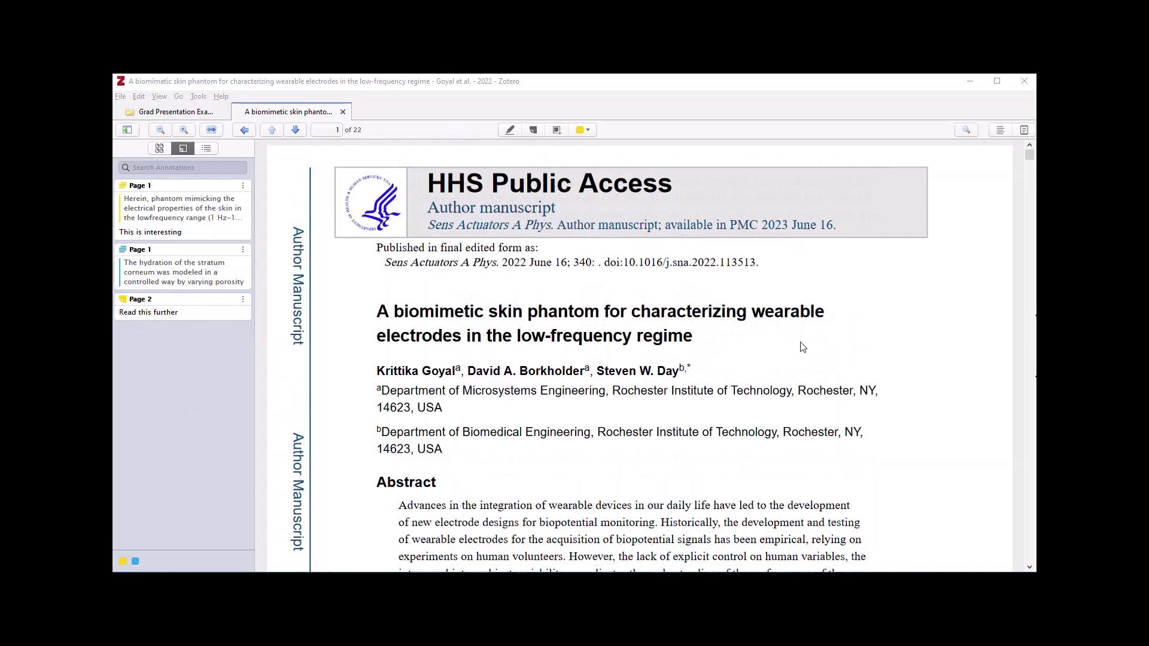
Show the notes pane beside the PDF and add a blank item note for the article.
left_click(1024, 130)
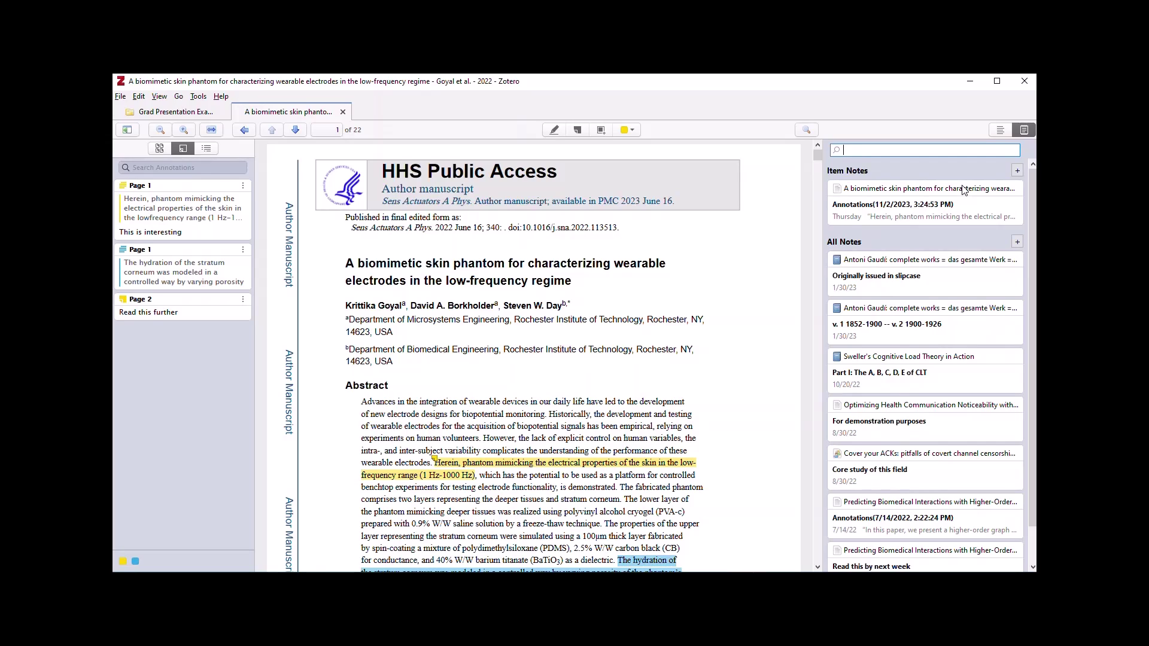
left_click(1017, 171)
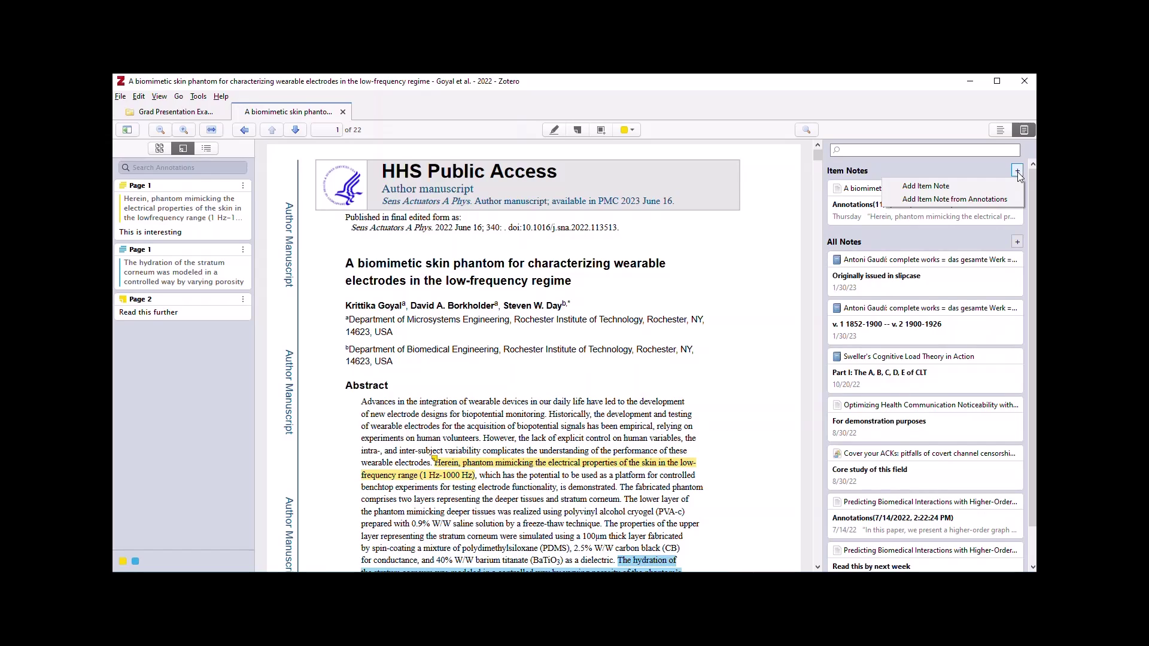
left_click(949, 187)
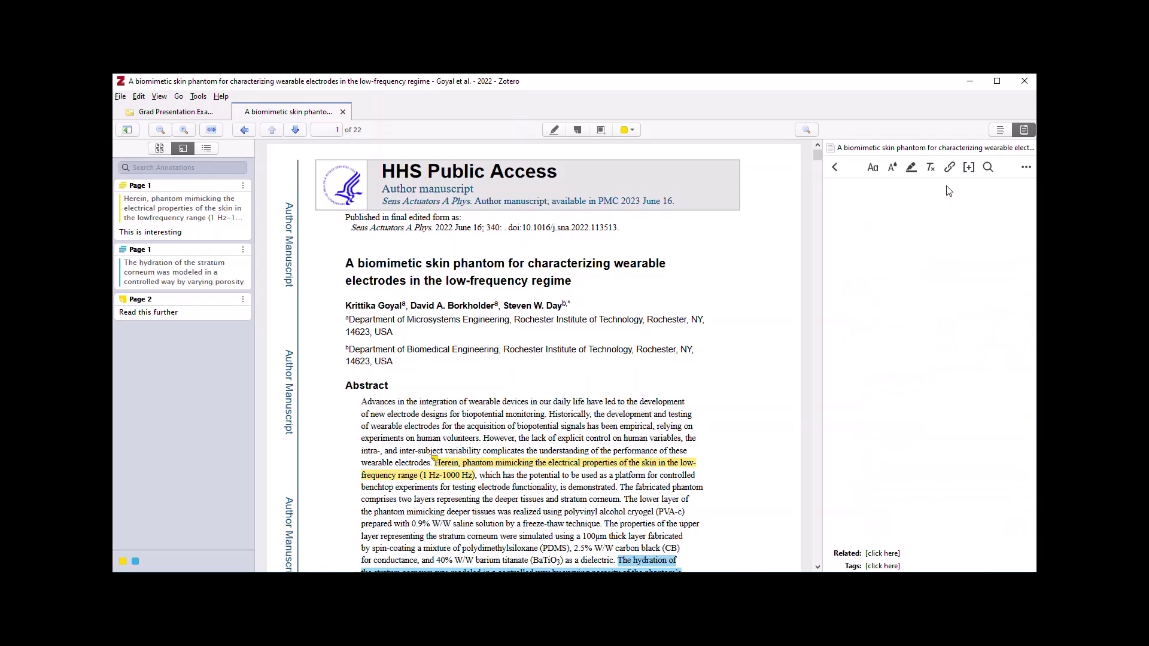
left_click(1026, 171)
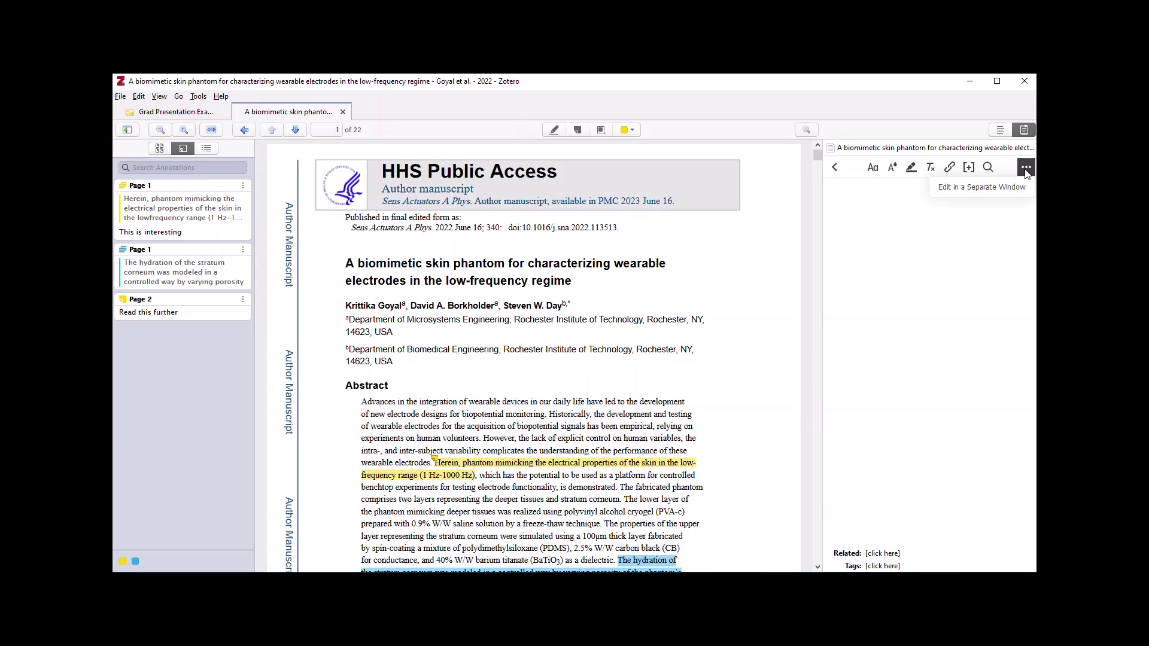
Insert the 'diagram' image from the Desktop into the new item note.
right_click(917, 210)
mouse_move(962, 290)
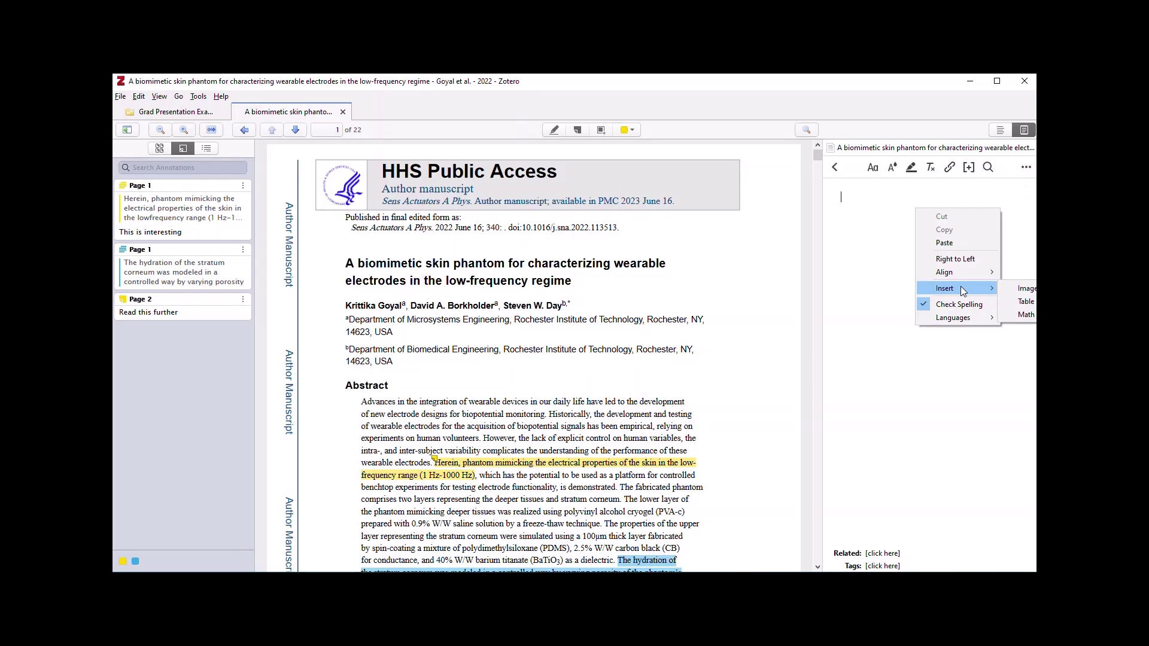
left_click(1026, 290)
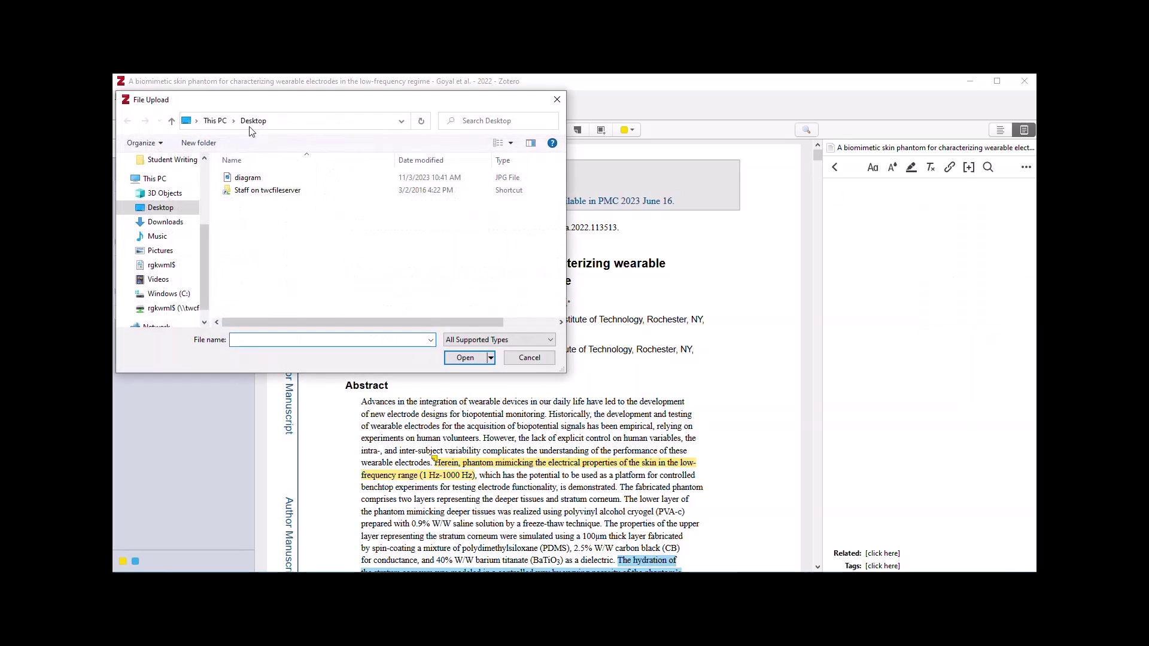
left_click(270, 179)
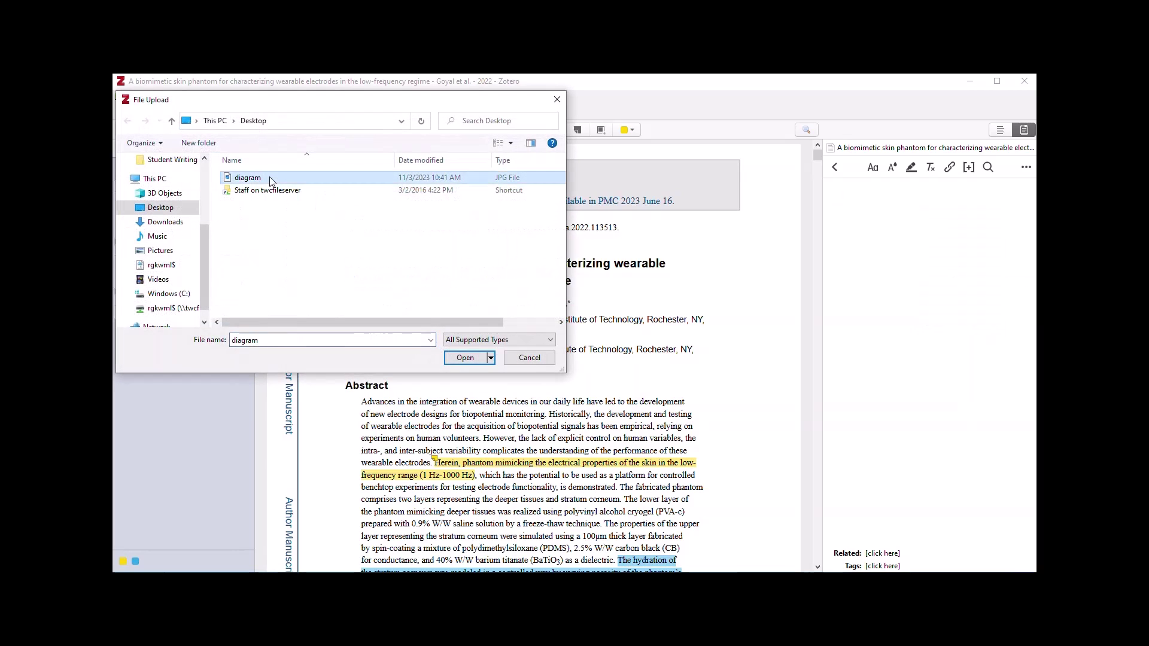
left_click(473, 361)
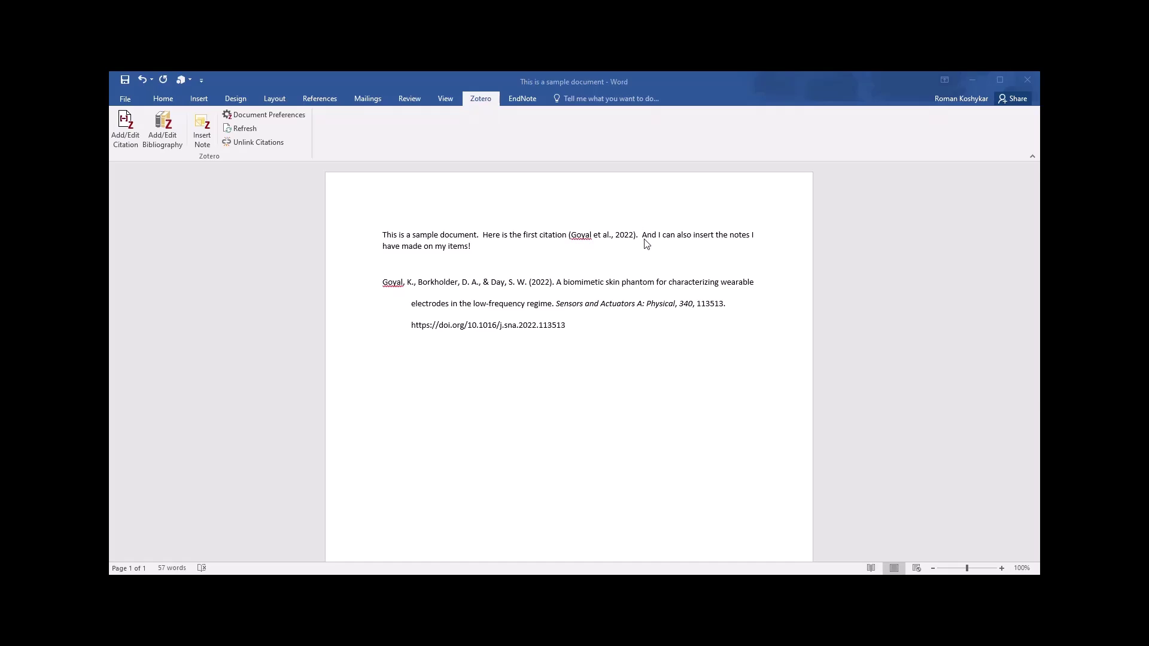
left_click_drag(644, 235, 683, 245)
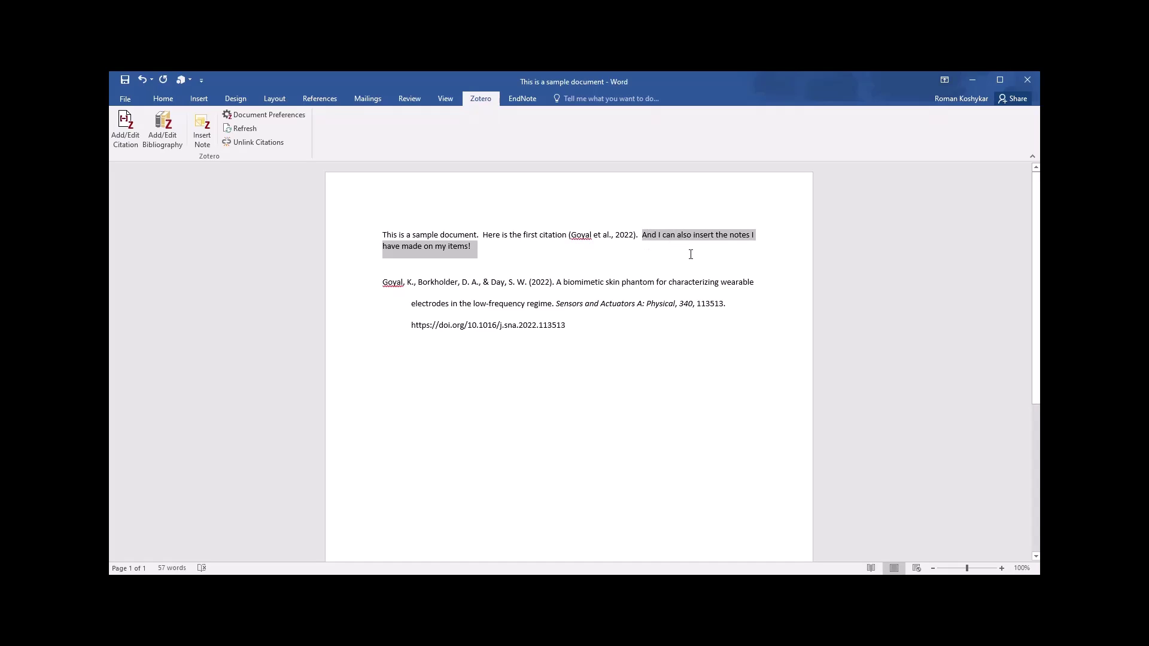
left_click(480, 246)
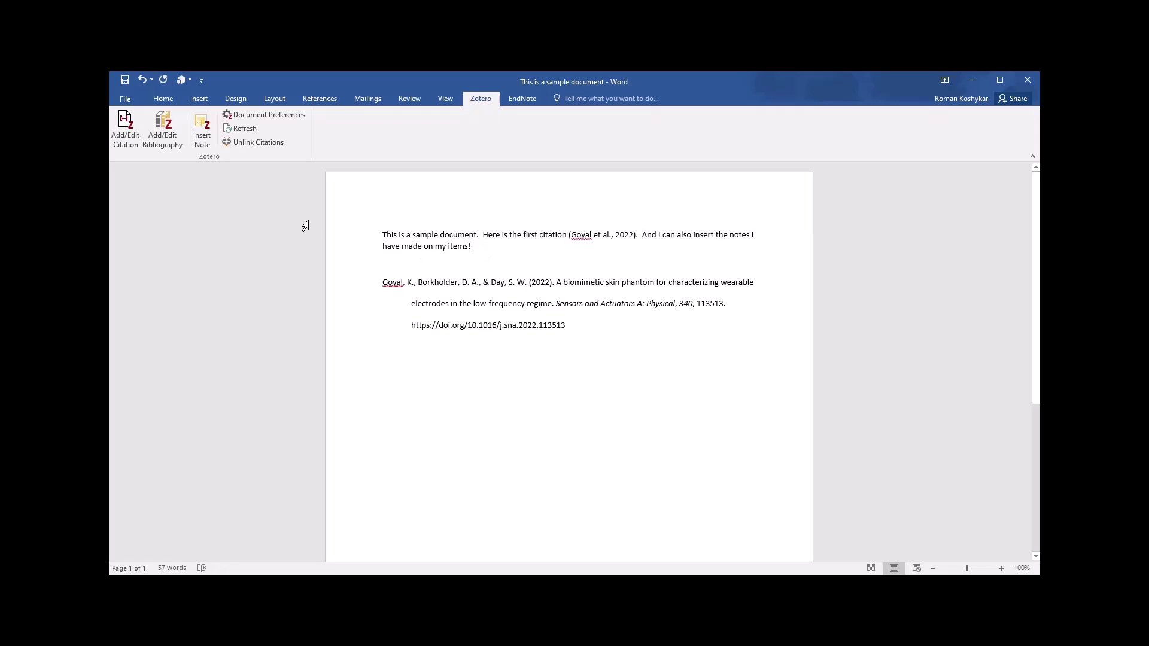
Insert the 'Annotations (11/2/2023, 3:24:53 PM)' note into Word and undo its heading formatting.
left_click(205, 137)
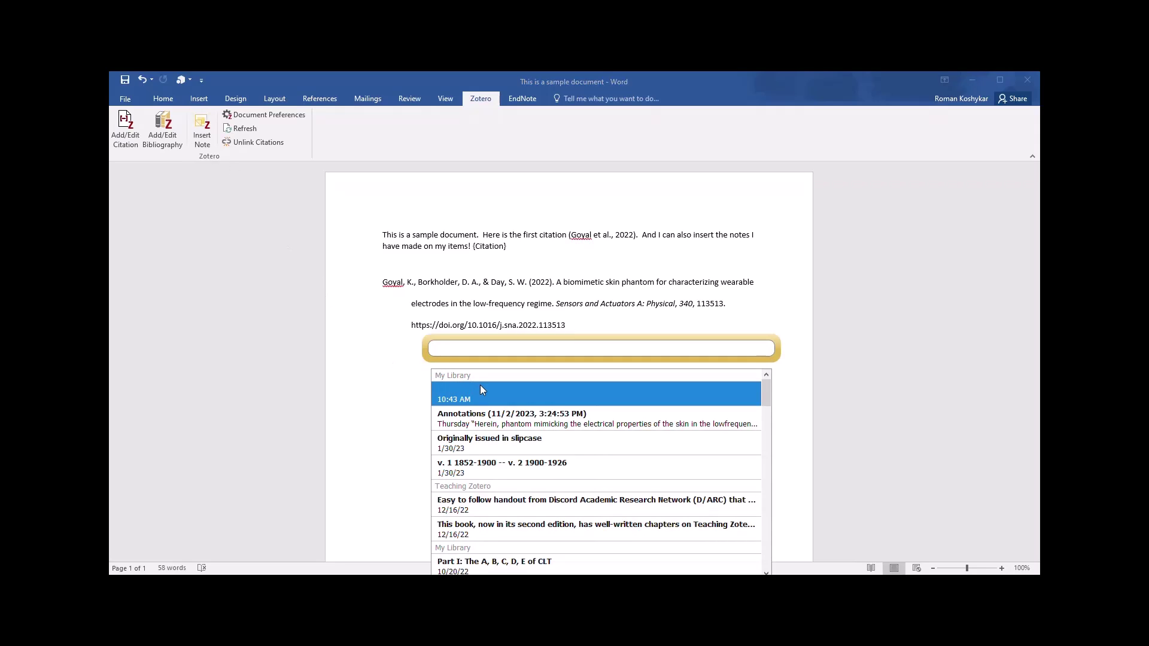
left_click(507, 425)
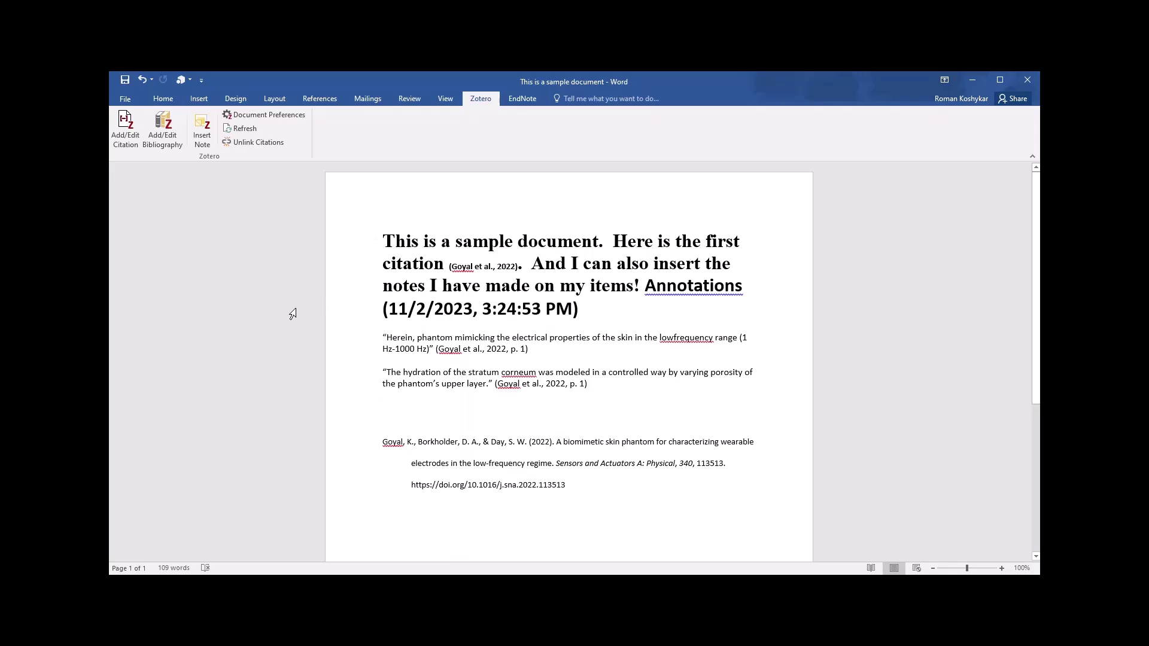
key("ctrl+z")
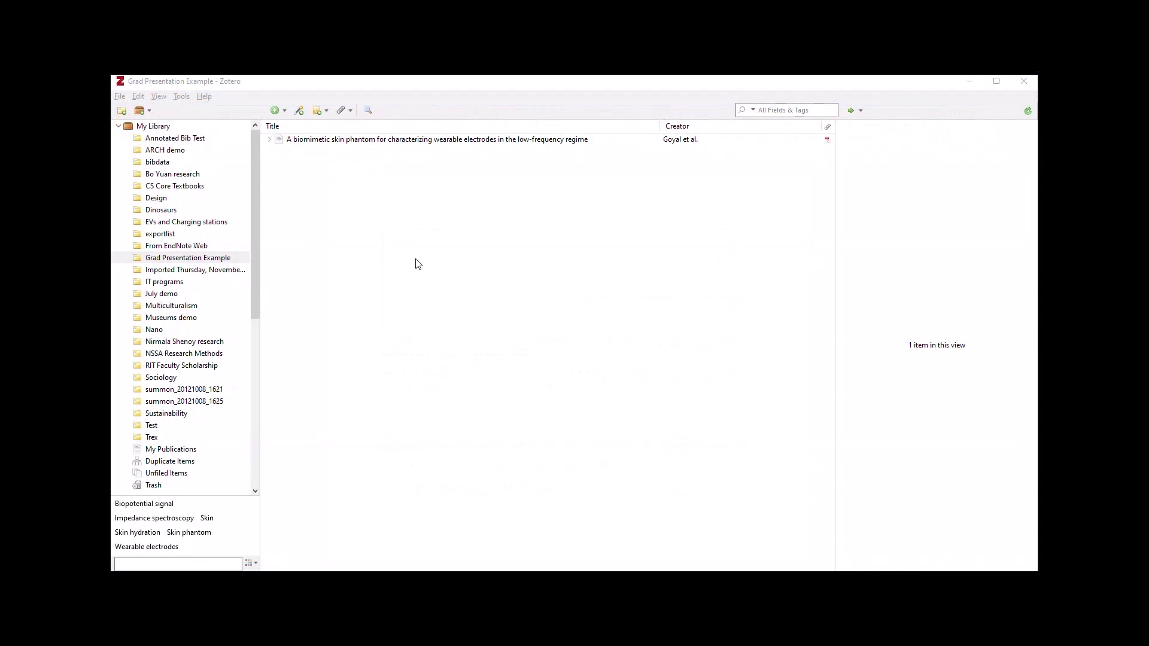
Select the skin phantom article, view its Notes tab, and reopen its PDF.
left_click(376, 140)
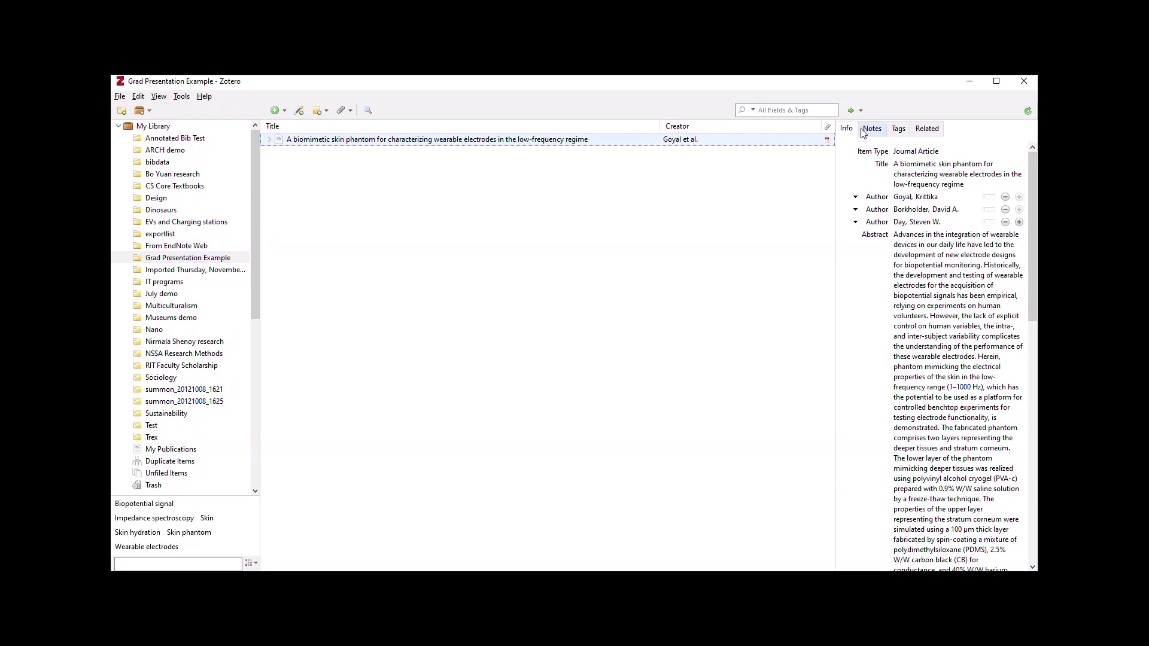
left_click(882, 133)
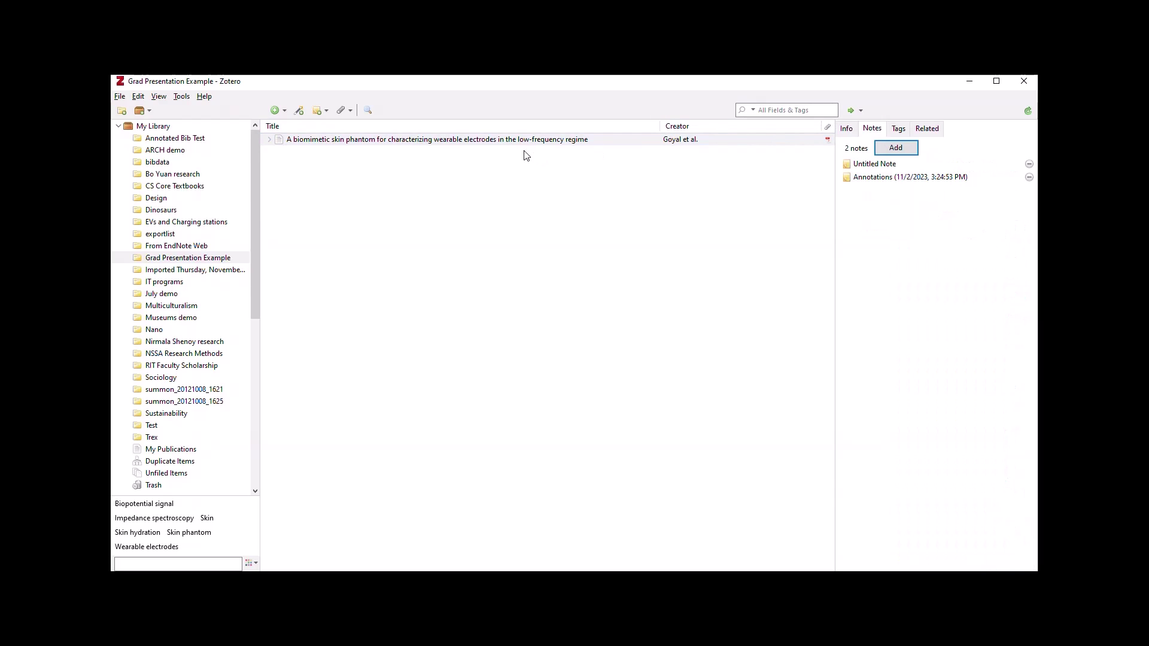
double_click(449, 141)
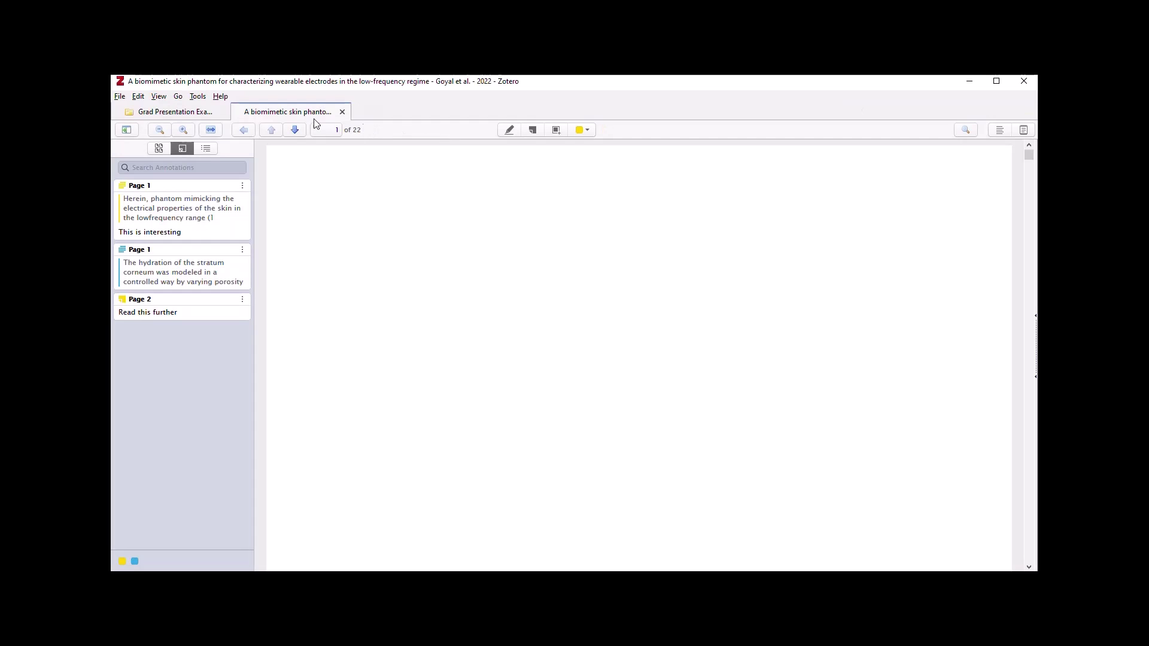